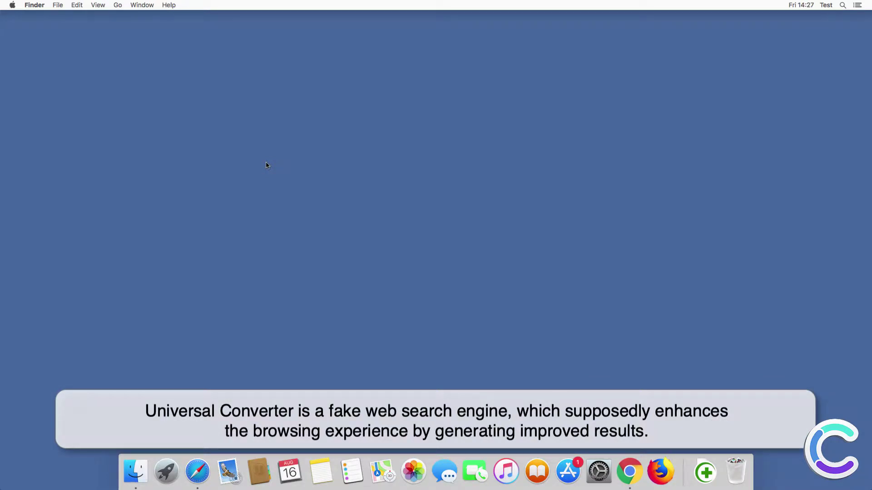
Step: Launch Safari and search 'search query' from the hijacked start page's search box
click(204, 466)
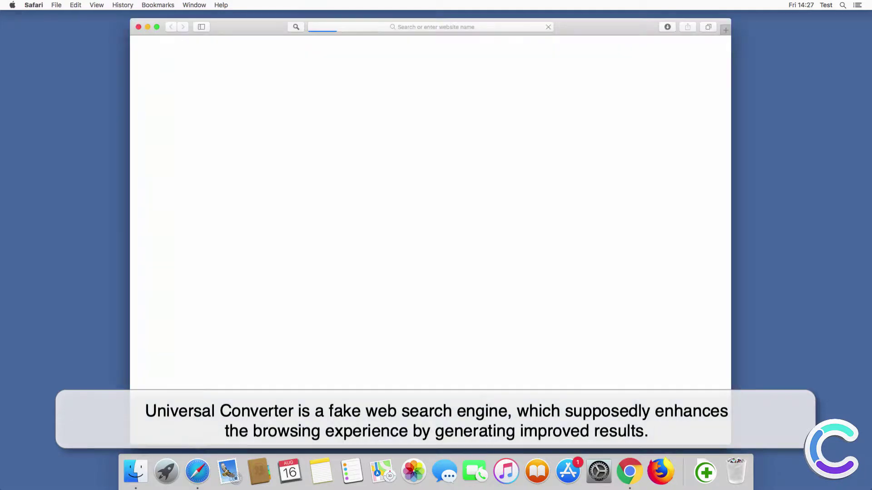
click(336, 166)
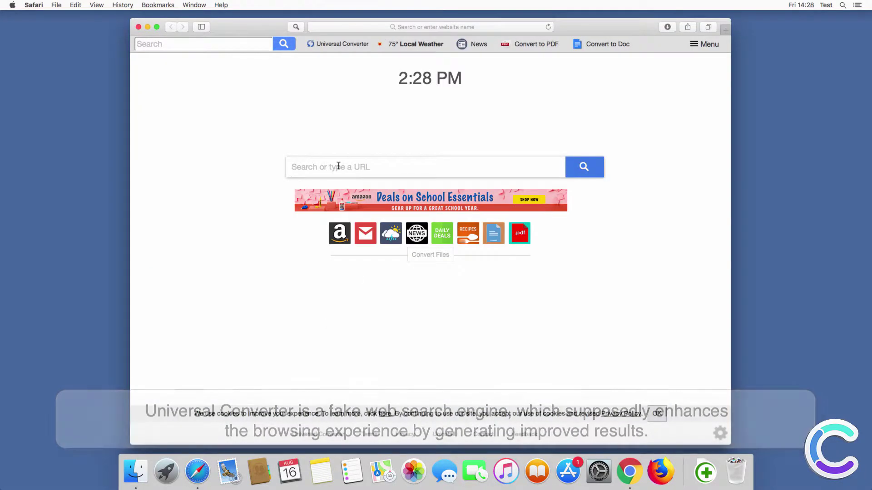
text(search query)
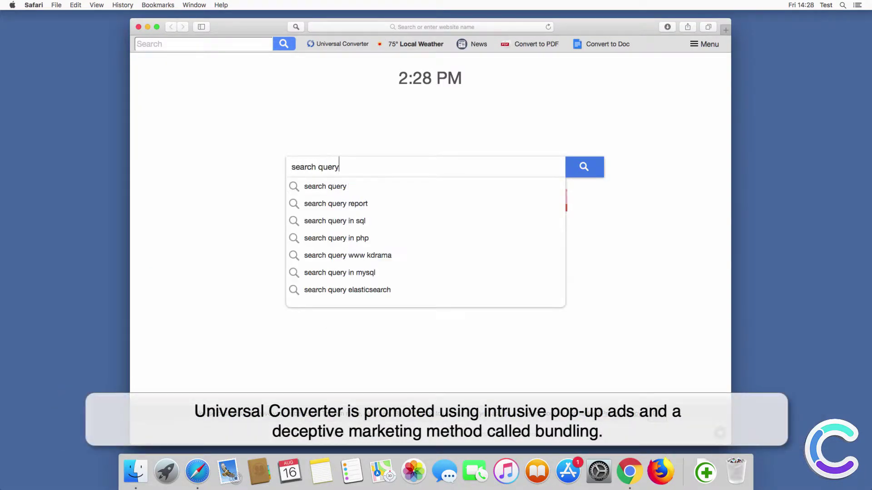
key(Return)
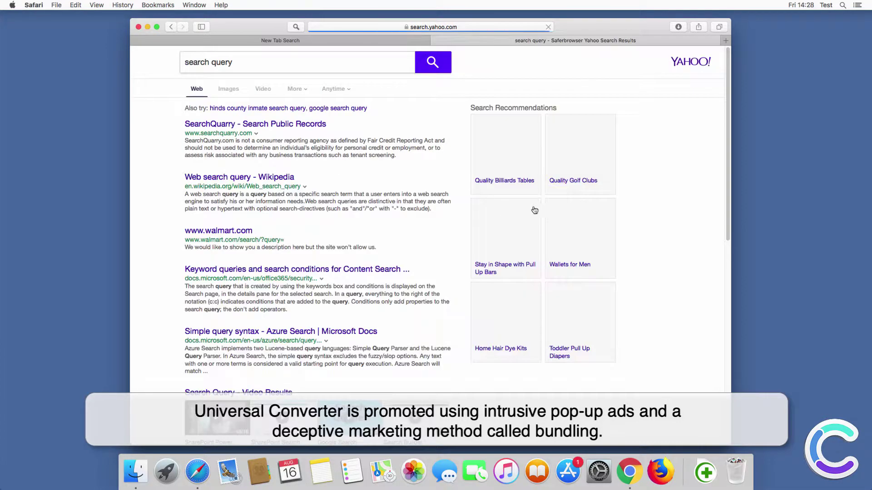
Step: In a new Safari tab, search 'search query' from the address bar
click(725, 42)
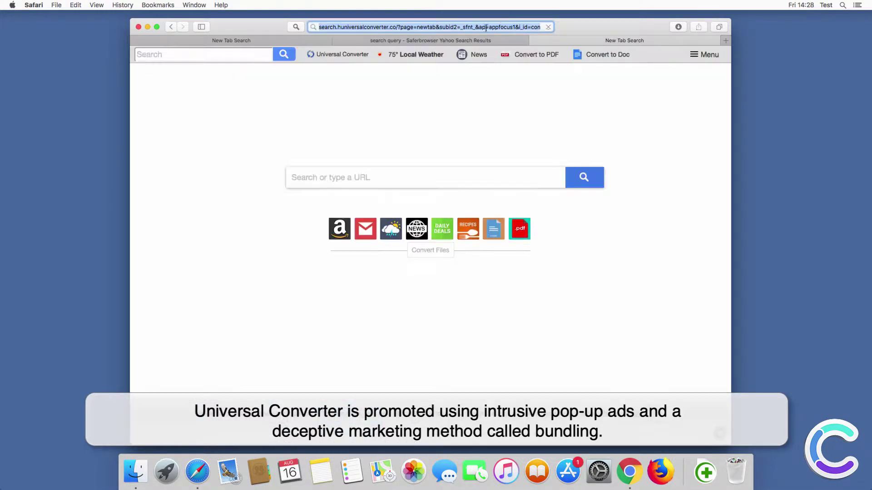
click(460, 29)
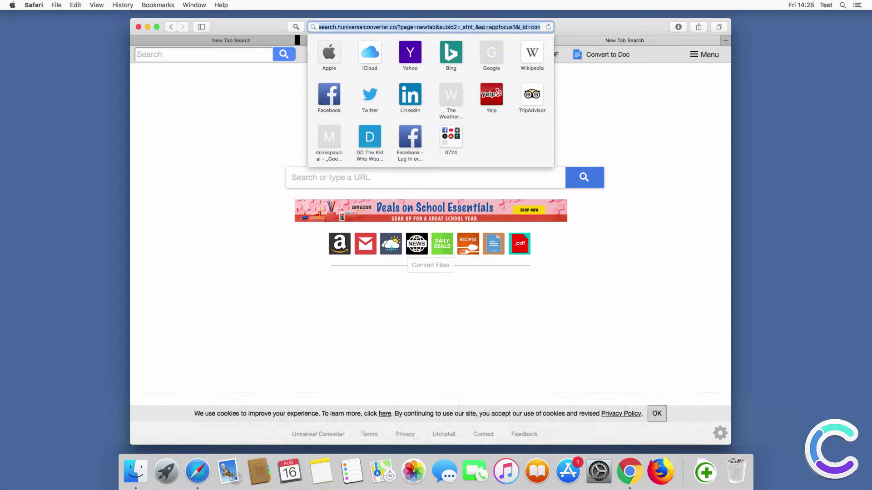
text(search query)
key(Return)
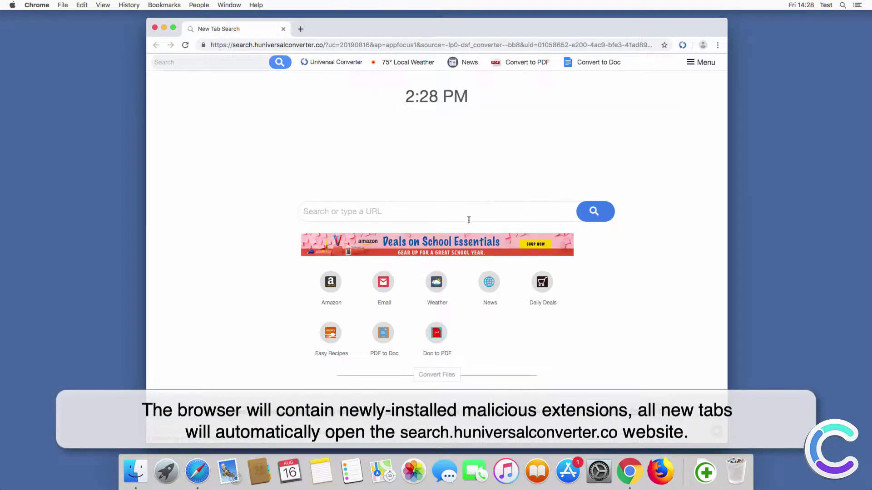
Step: Search 'search query' from Chrome's Universal Converter start page, then close Chrome
text(search query)
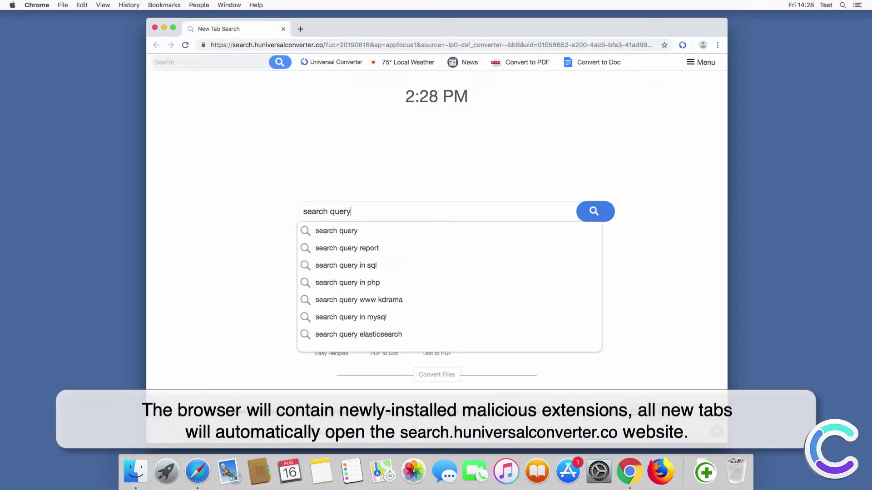
key(Return)
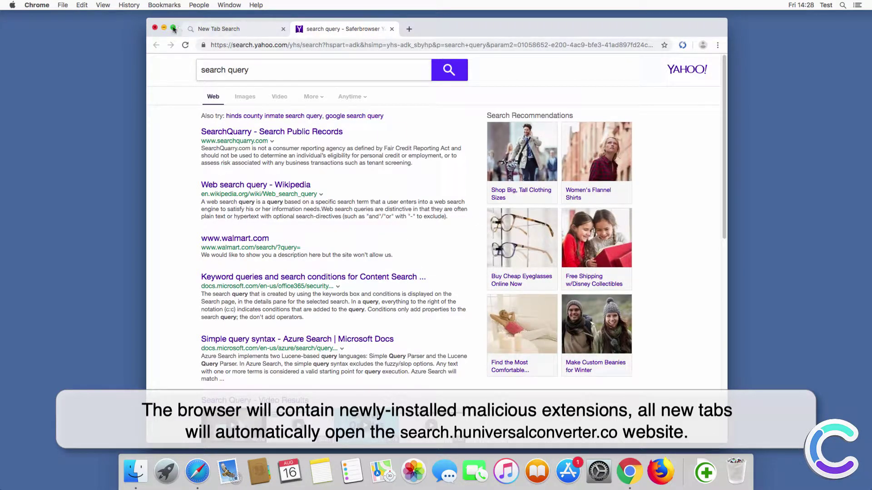
click(155, 28)
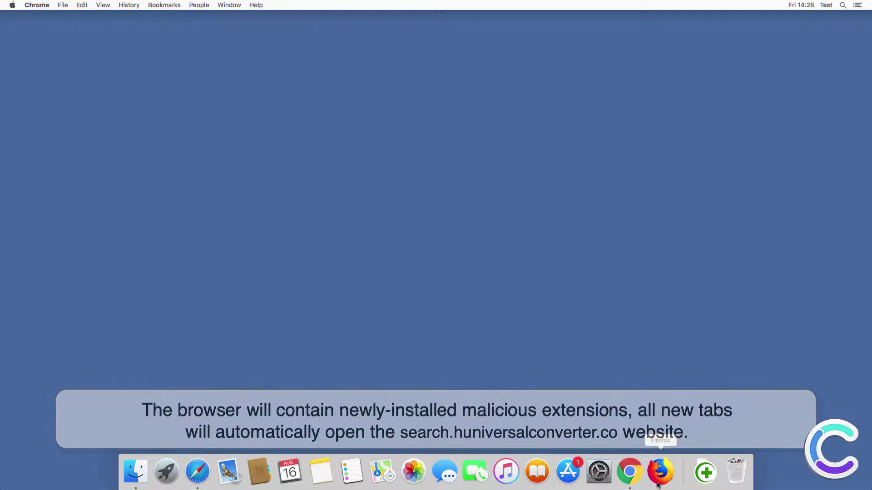
Step: Launch Firefox and search 'search query' from its hijacked Universal Converter start page
click(651, 480)
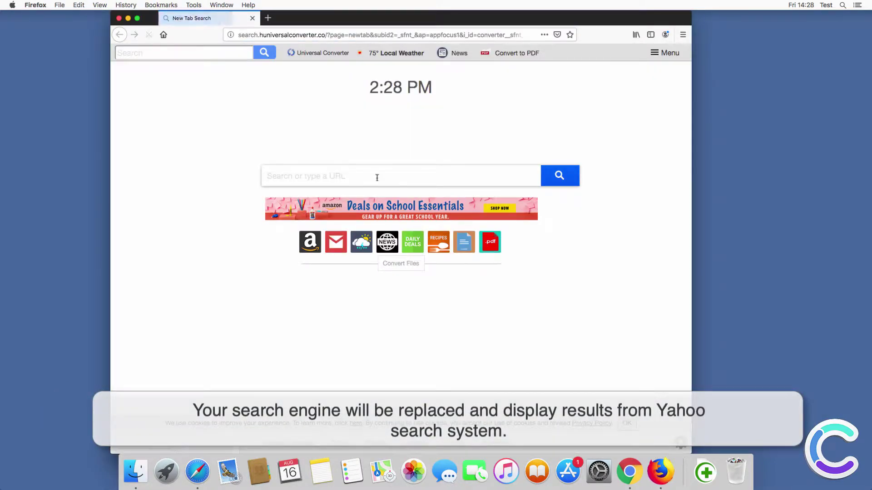
text(arch query)
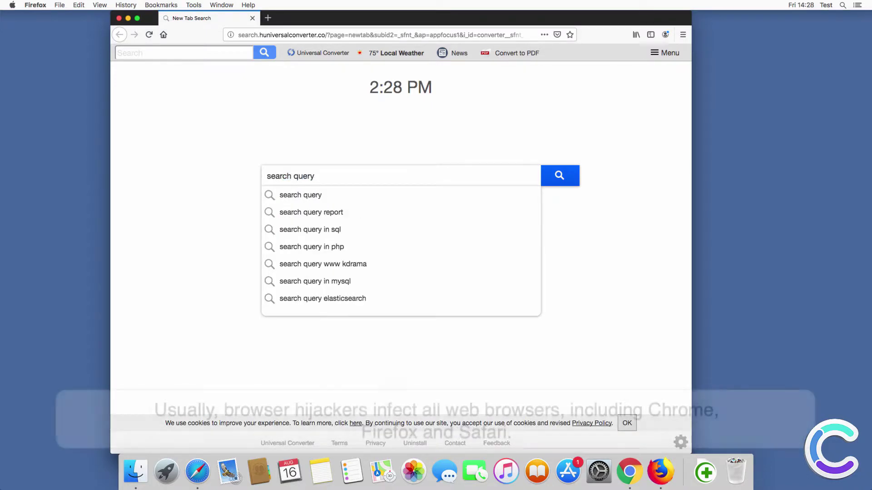
key(Return)
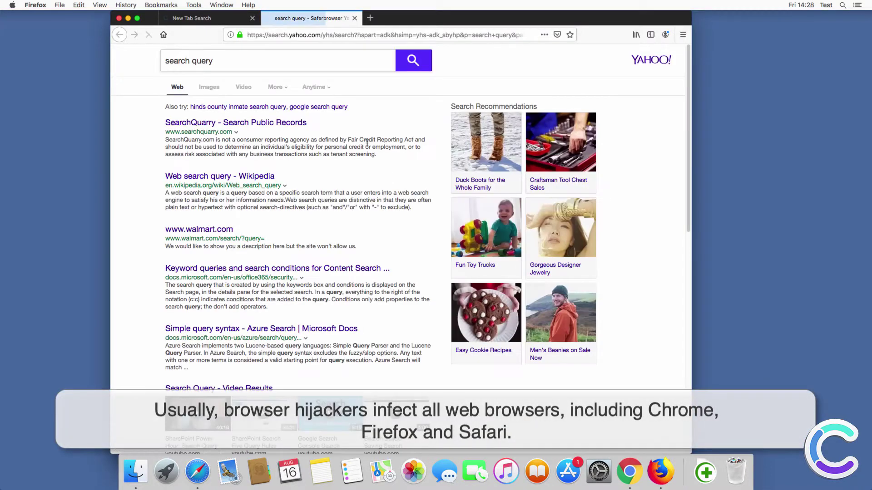
click(120, 18)
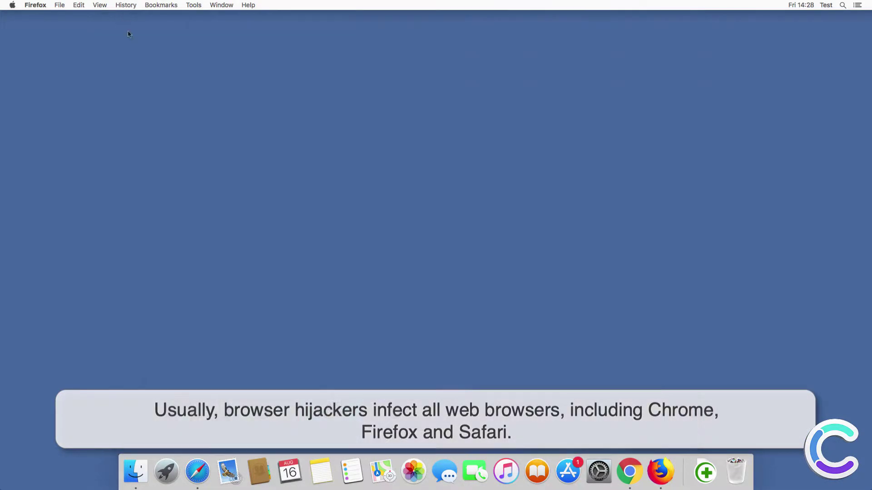
click(197, 470)
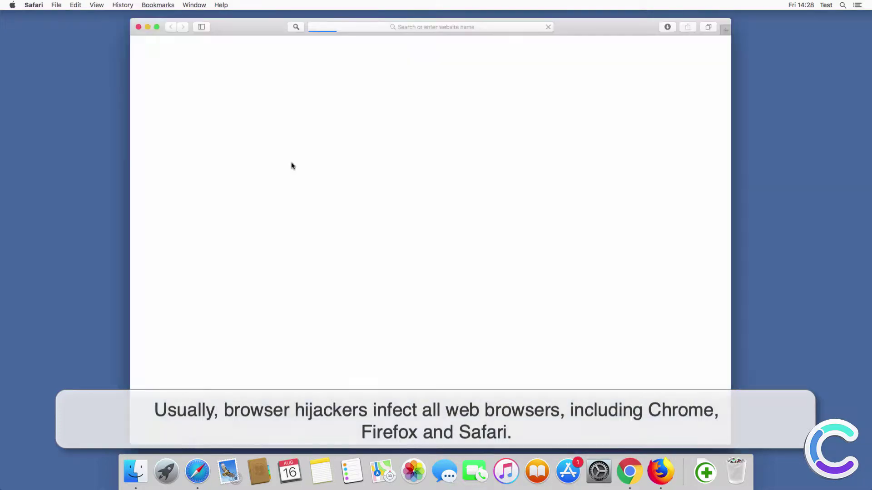
click(366, 28)
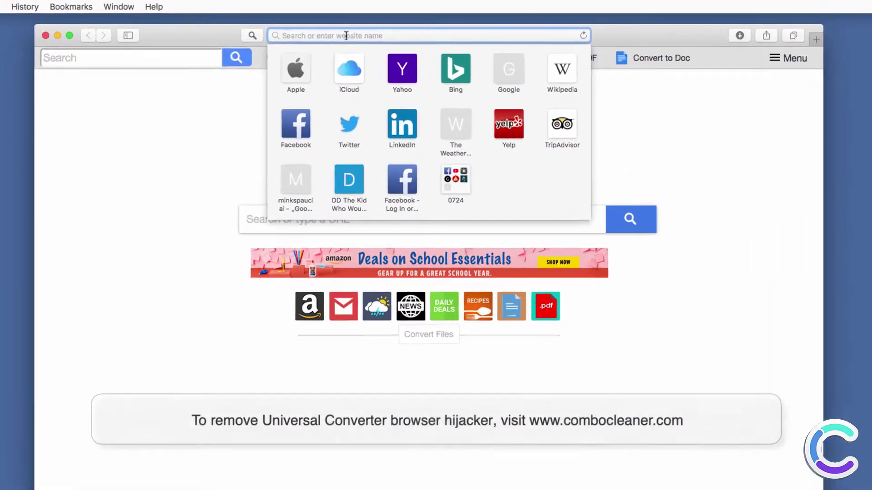
text(www.combocl)
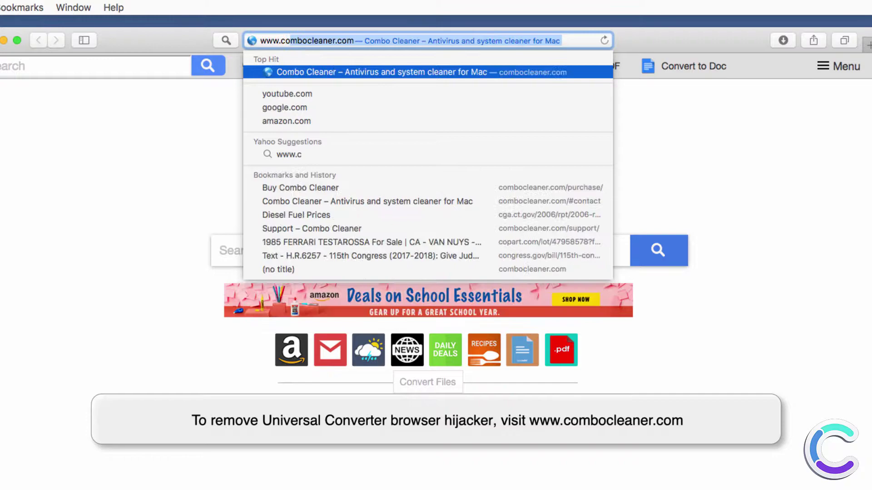
text(eaner.com)
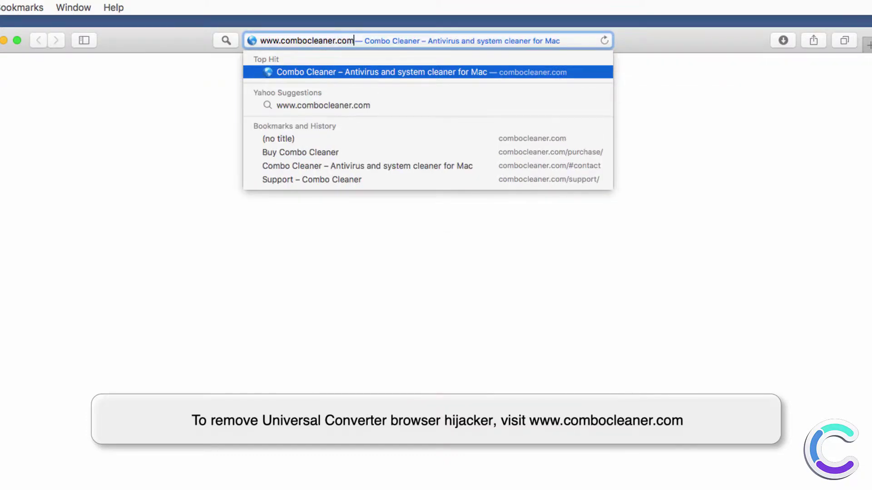
key(Return)
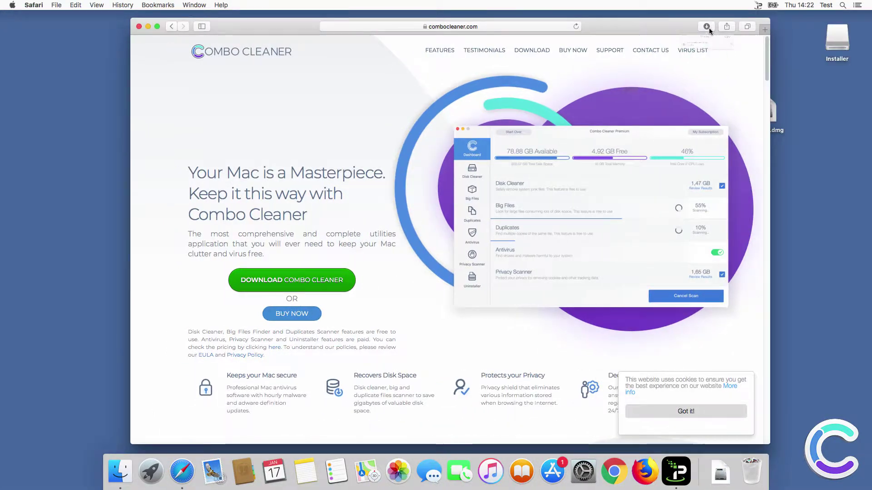
click(710, 28)
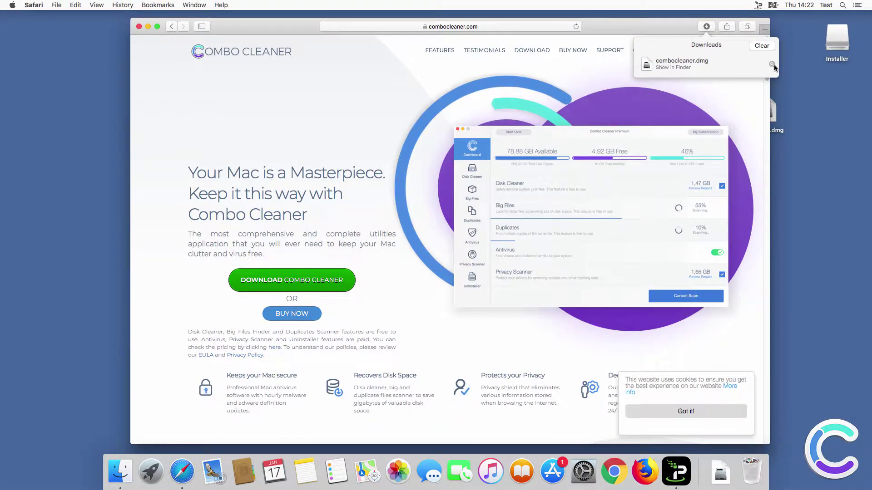
click(772, 65)
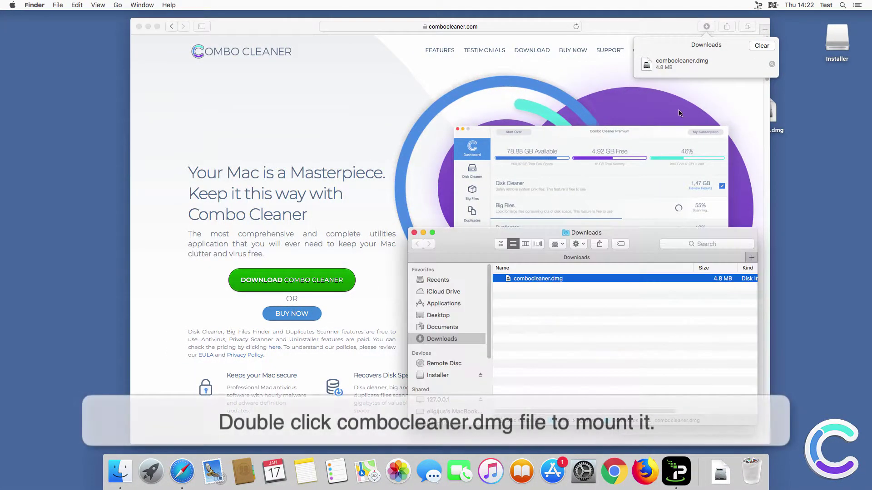
Step: Mount combocleaner.dmg, drag Combo Cleaner into Applications, and close the installer and Downloads windows
double_click(534, 279)
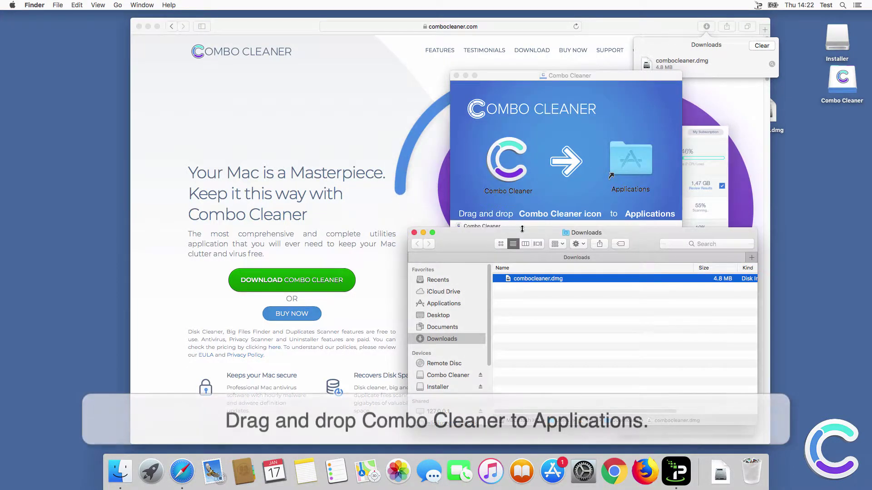
click(522, 174)
drag(495, 164, 641, 165)
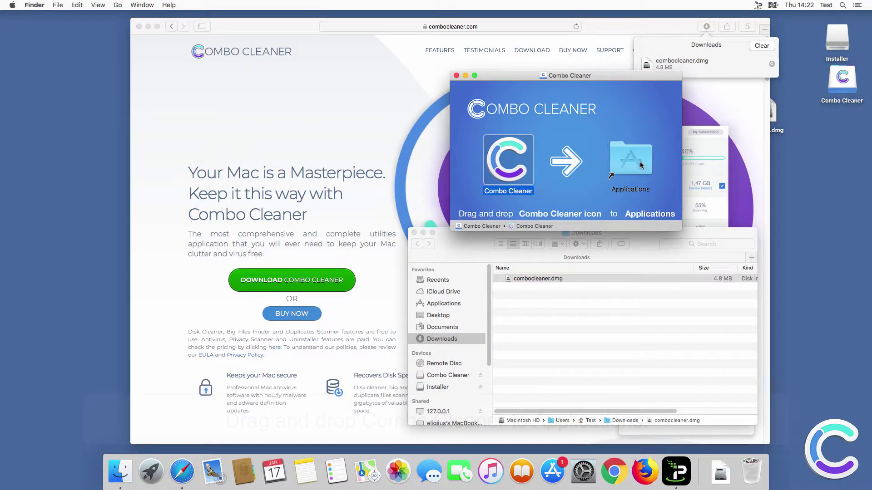
click(456, 76)
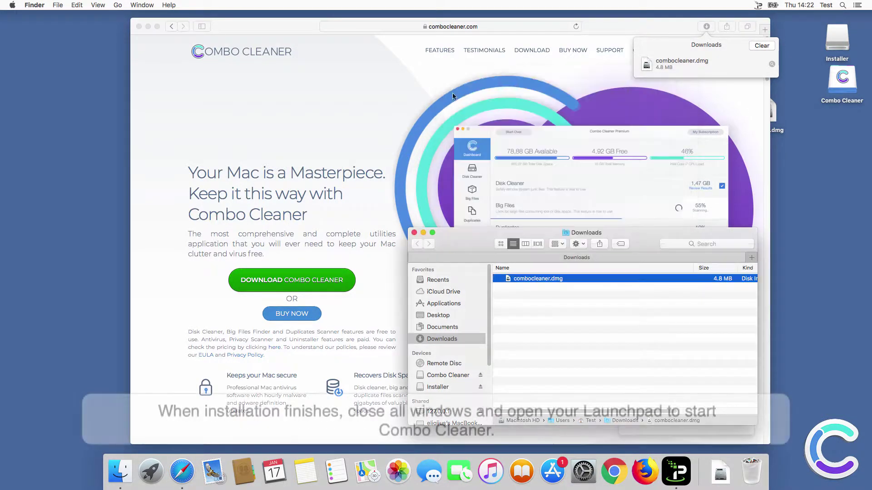
click(414, 233)
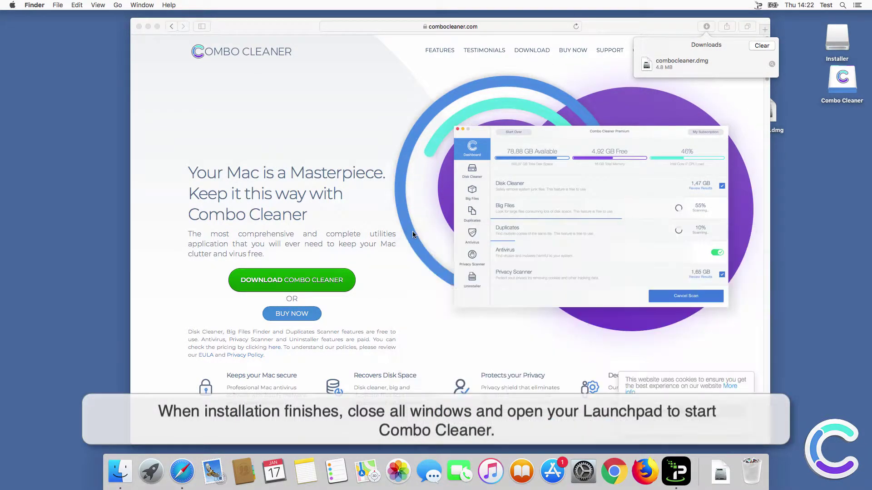
Step: Close Safari, launch Combo Cleaner from Launchpad, and approve opening the downloaded app
click(139, 27)
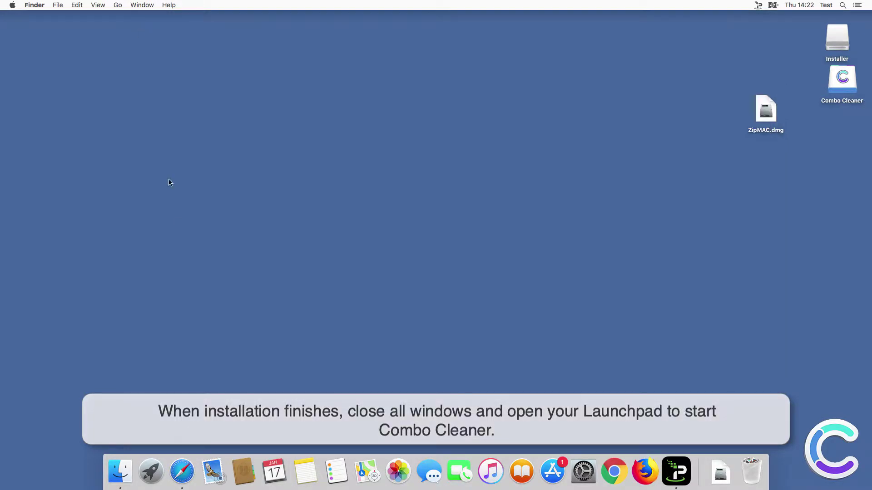
click(150, 470)
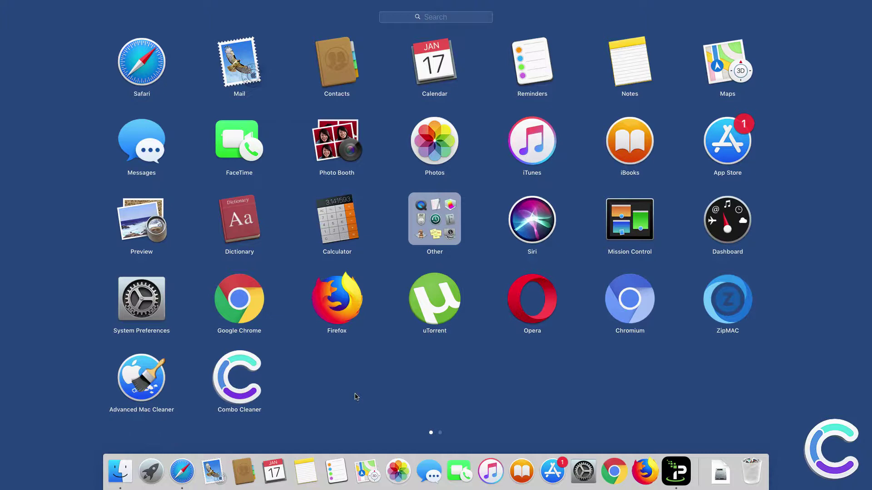
click(228, 390)
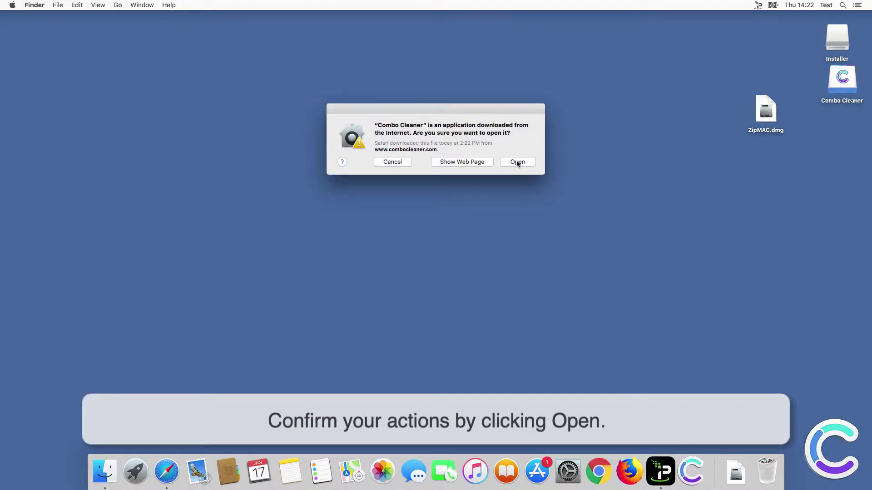
click(517, 162)
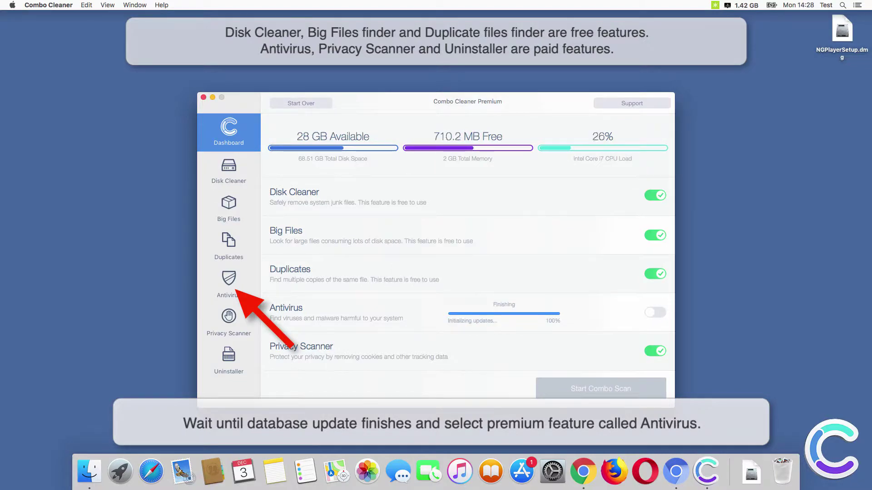
Step: Run a full Antivirus scan, which finds six infected files including OpinionSpy and Tunepup adware
click(231, 279)
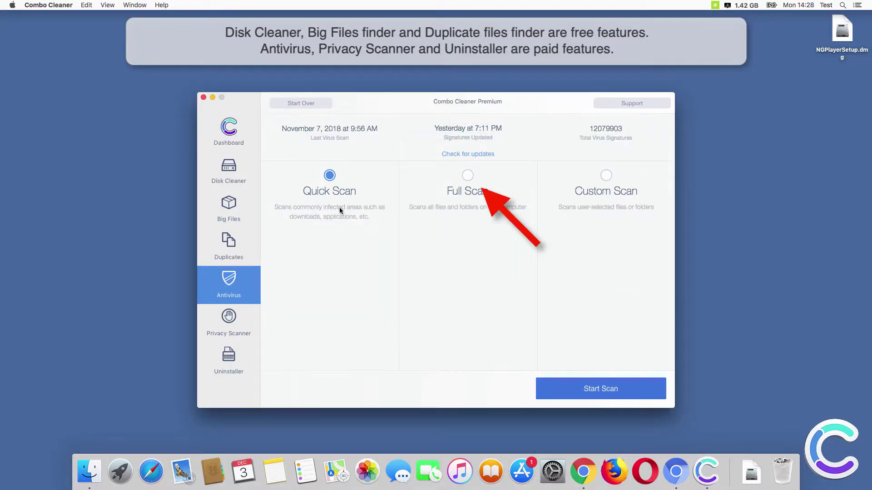
click(468, 176)
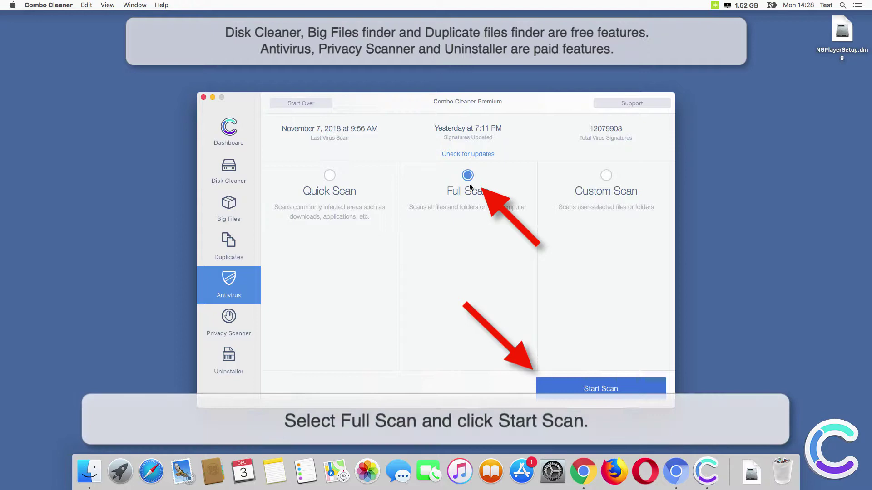
click(580, 389)
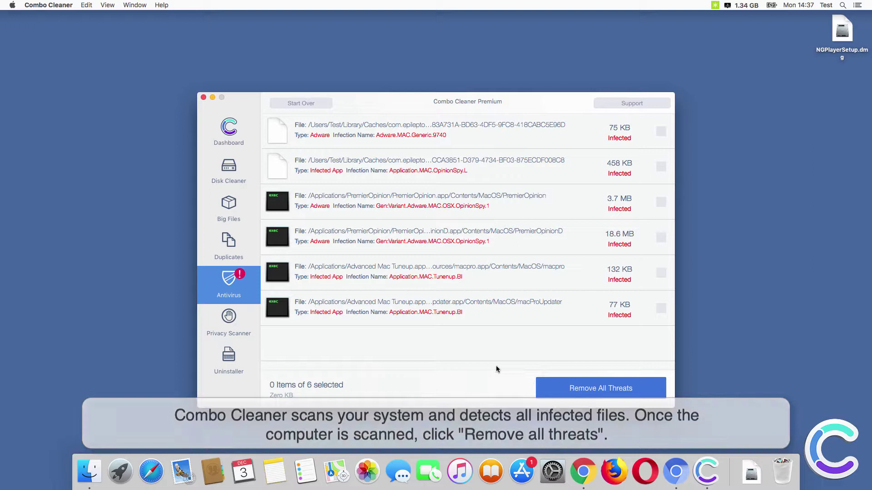
Step: Remove all detected threats with administrator approval and restart the Mac to finish
click(589, 393)
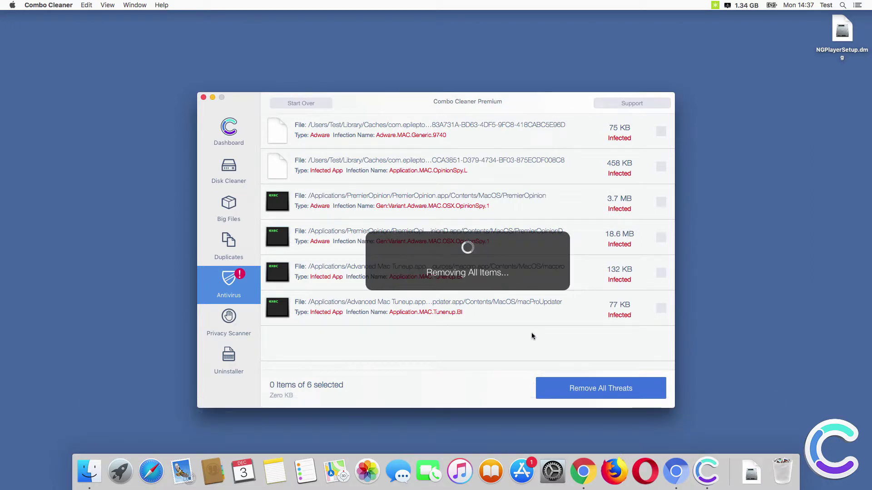
click(498, 159)
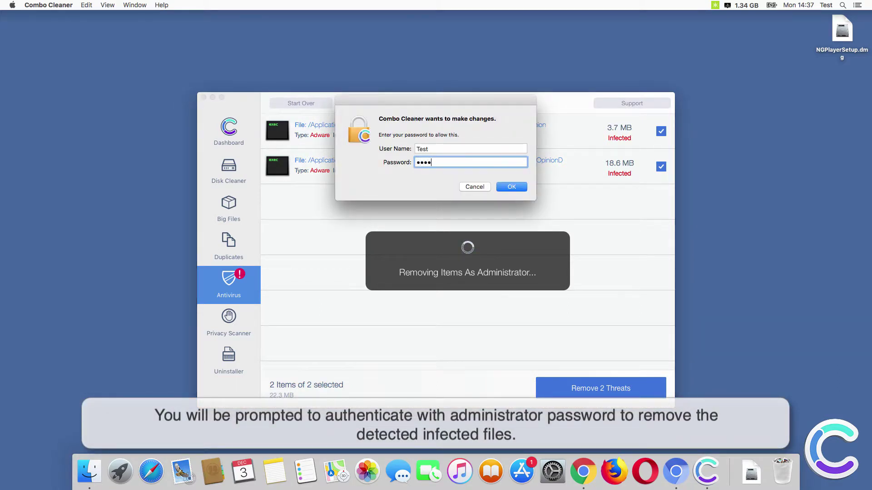
click(519, 186)
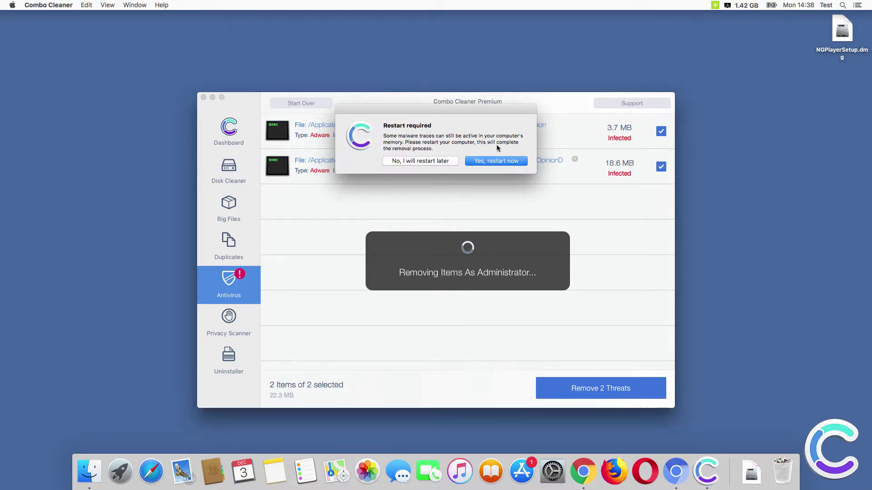
click(486, 162)
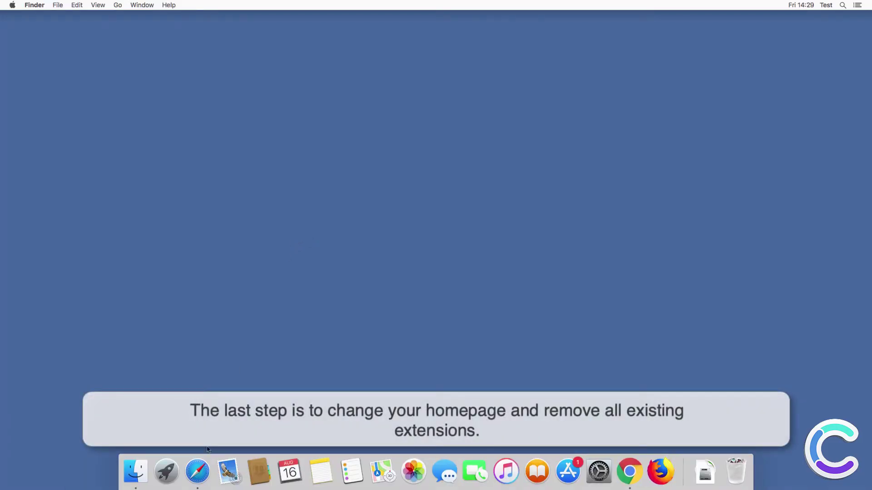
Step: Open Safari's preferences and uninstall the AnySearch extension
click(197, 471)
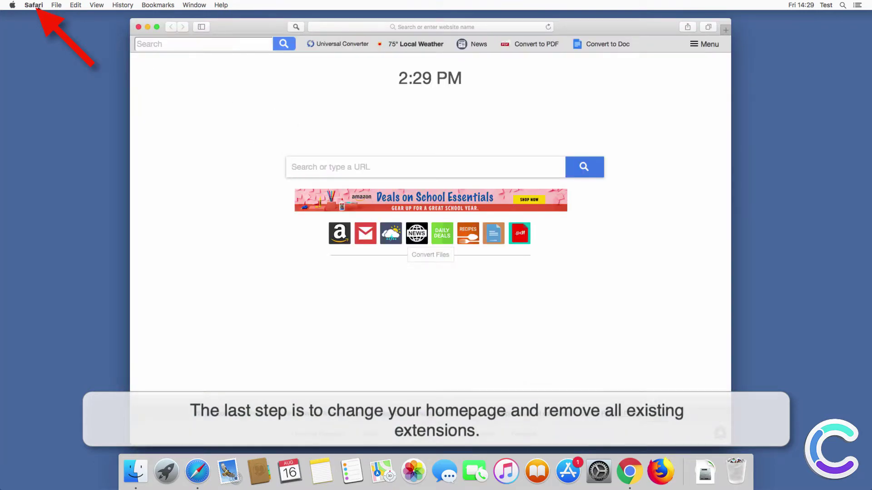
click(34, 5)
click(47, 37)
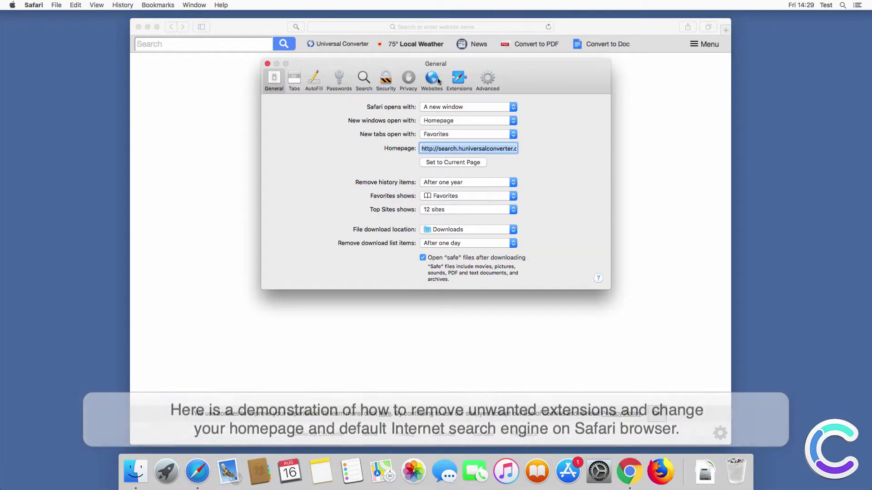
click(462, 81)
click(411, 142)
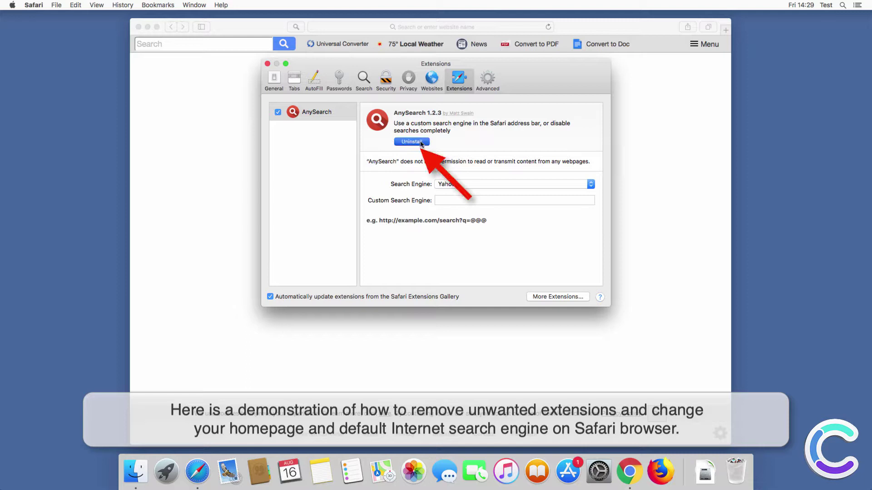
click(502, 143)
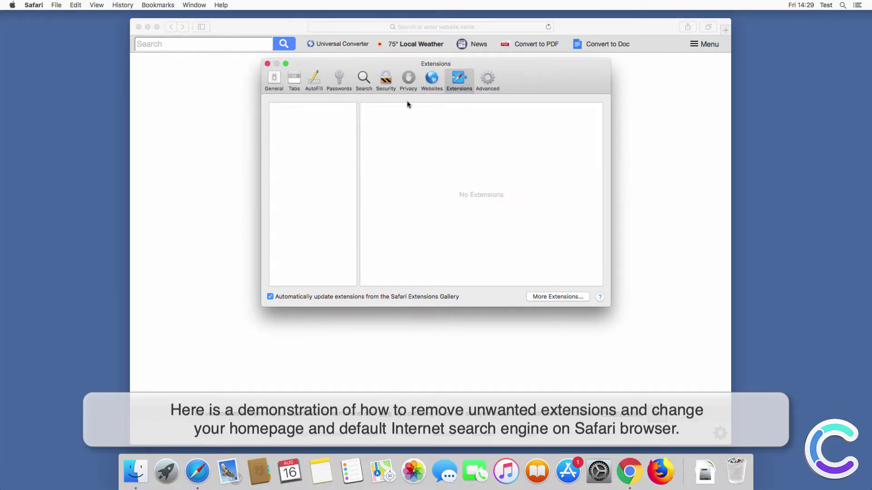
Step: Set Google as Safari's search engine
click(366, 83)
click(421, 110)
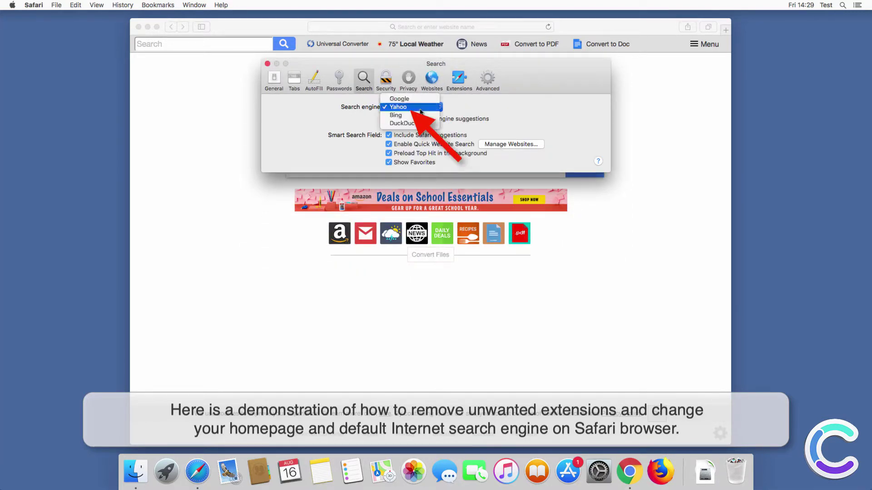
click(414, 99)
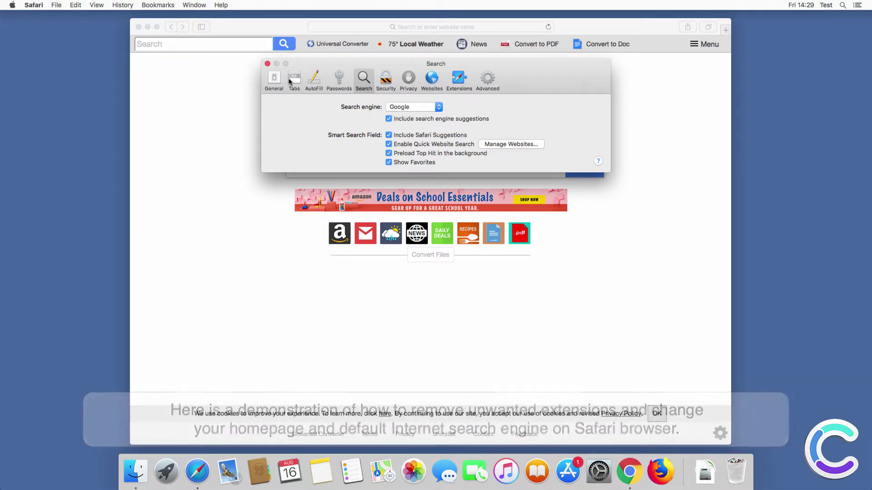
Step: Set the homepage to Google, make new tabs open the homepage, and verify with a new tab
click(274, 79)
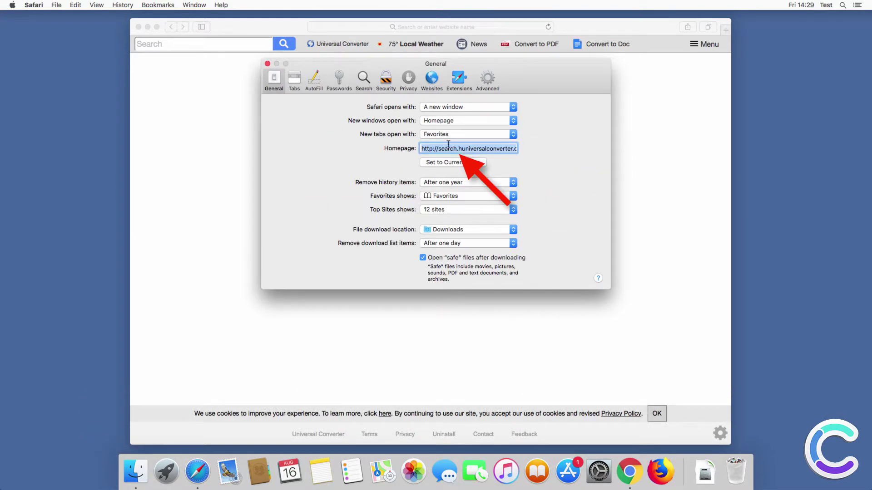
text(www.google.com)
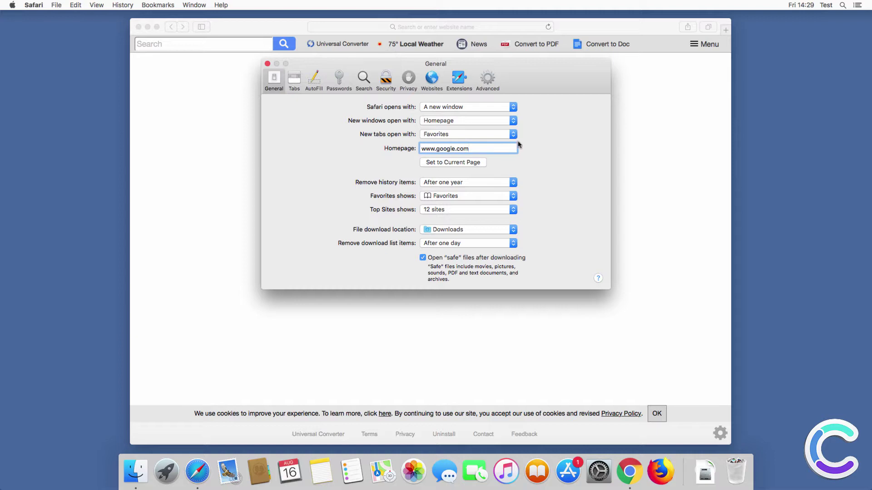
click(497, 134)
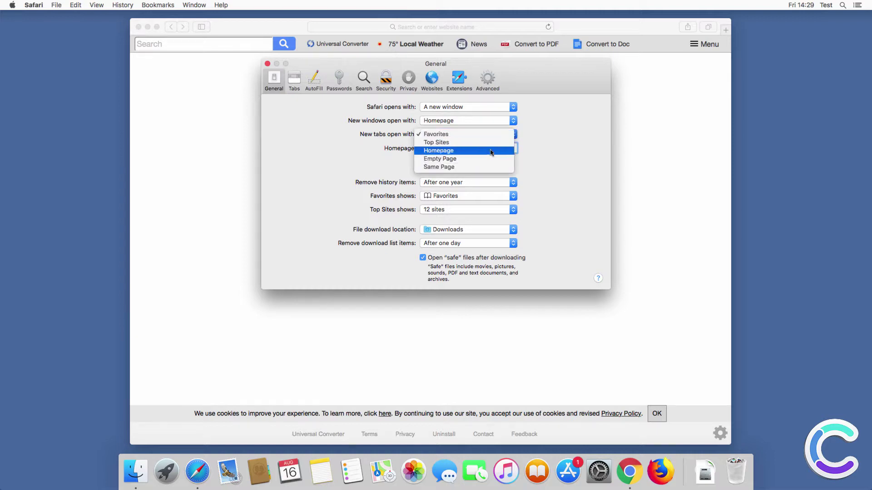
click(489, 150)
click(459, 79)
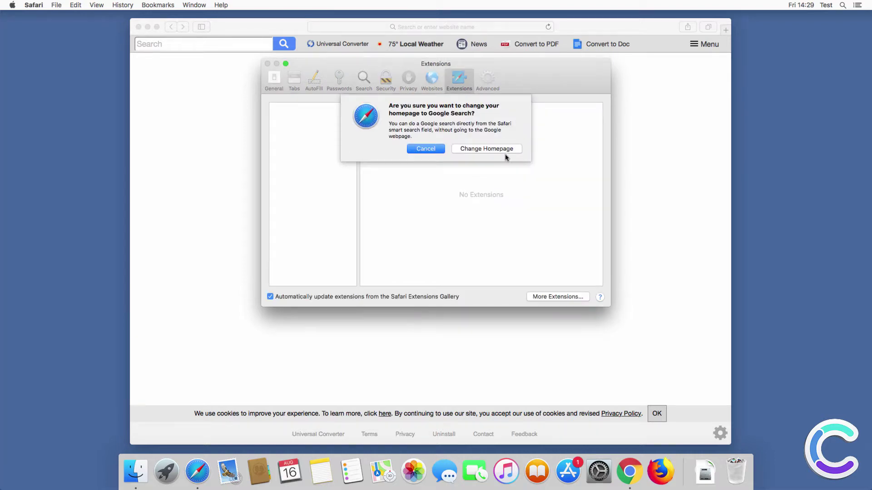
click(508, 152)
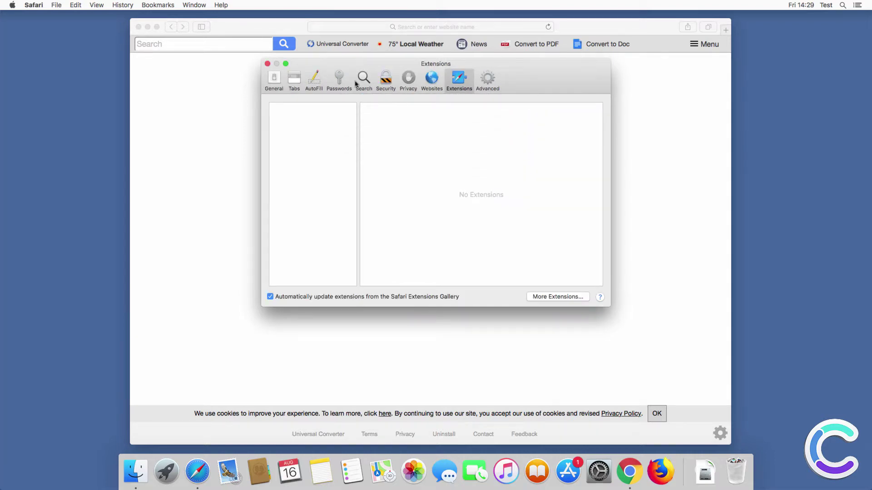
click(267, 64)
click(726, 30)
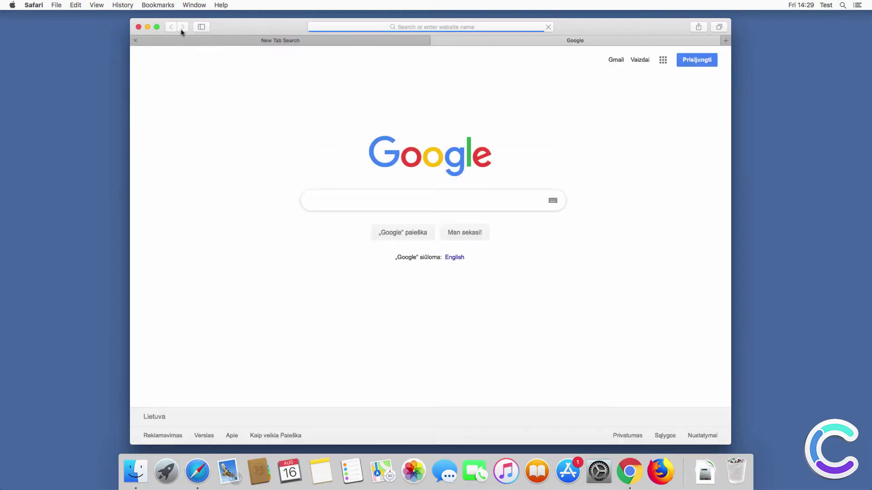
Step: Close Safari, launch Chrome, and remove the Universal Converter extension
click(138, 27)
click(629, 472)
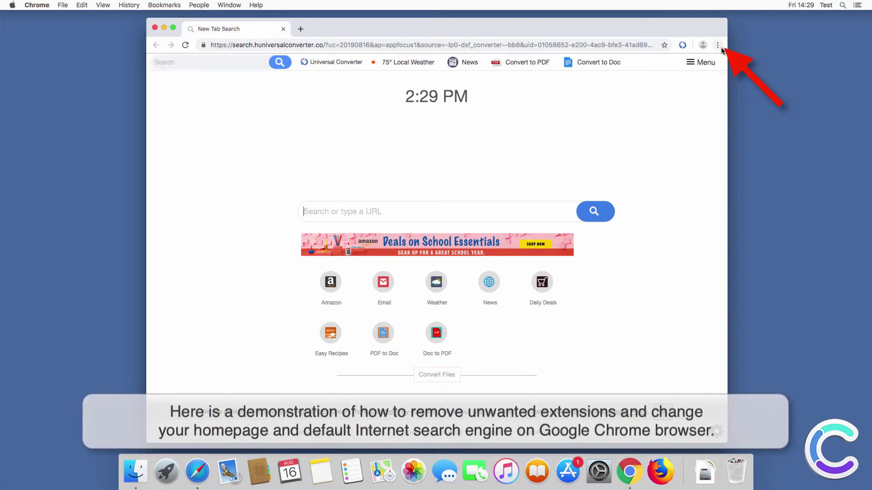
click(718, 45)
mouse_move(618, 204)
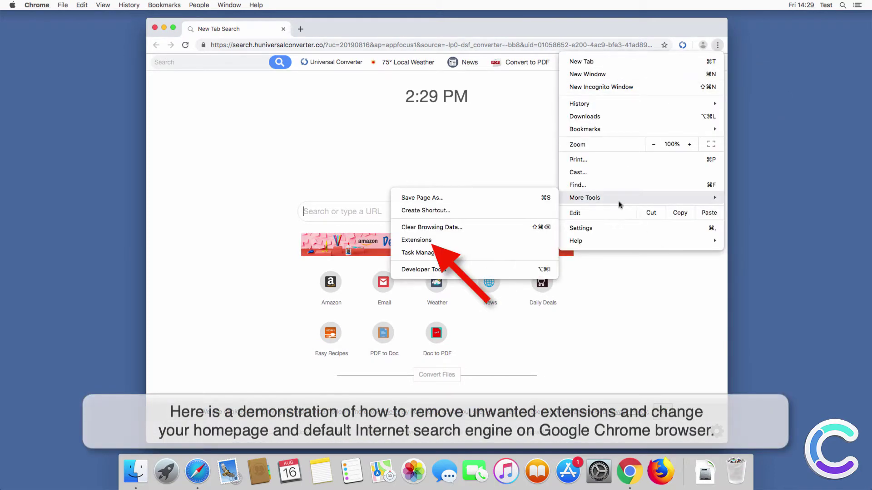
click(470, 241)
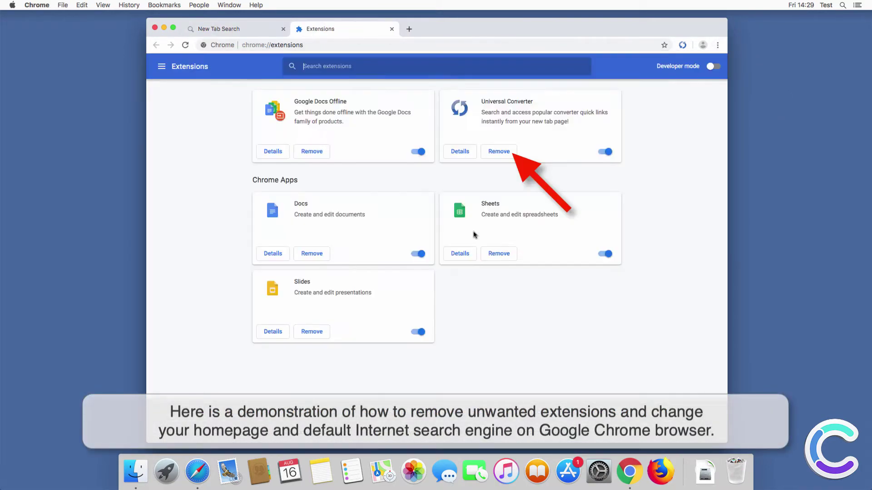
click(494, 154)
click(483, 103)
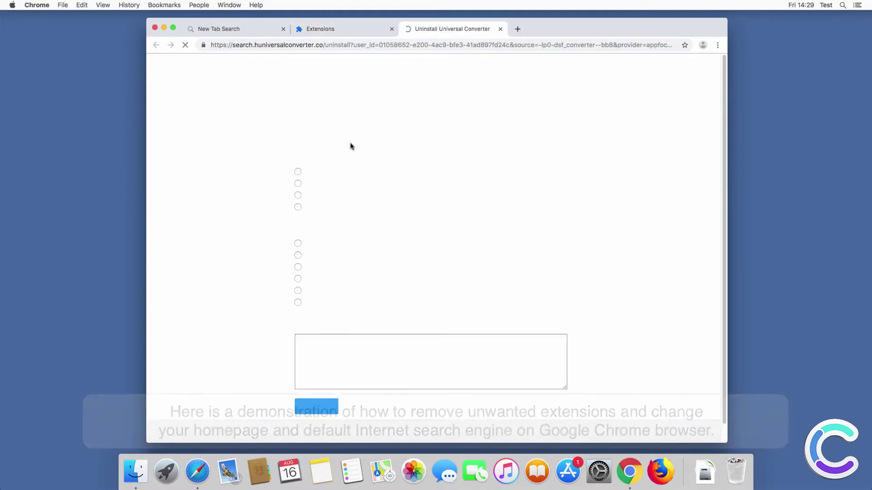
Step: Keep Google as Chrome's search engine in Settings
click(716, 45)
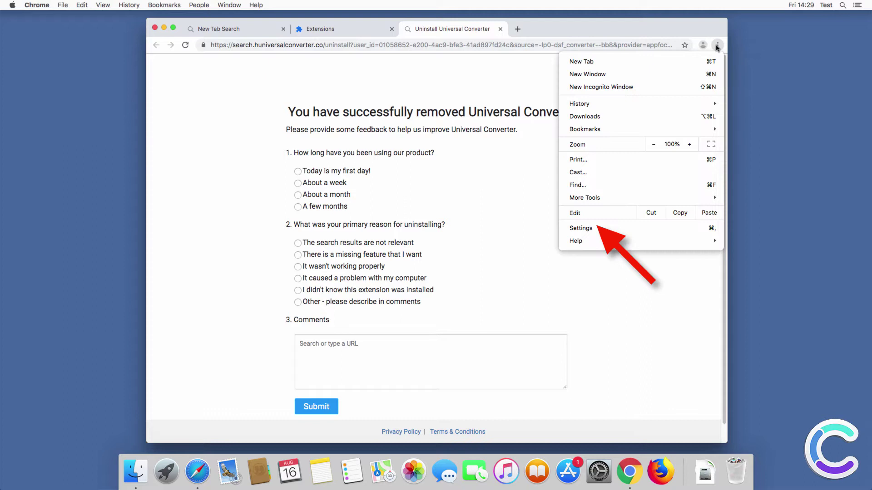
click(609, 233)
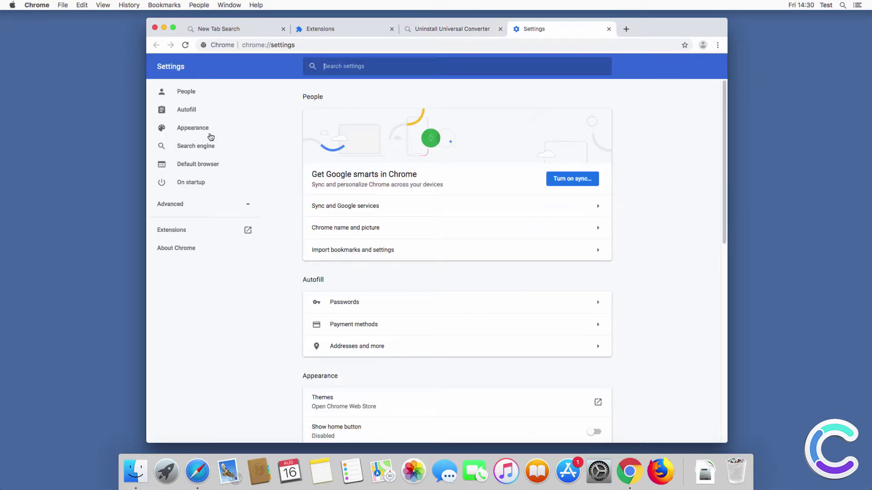
click(208, 145)
click(550, 193)
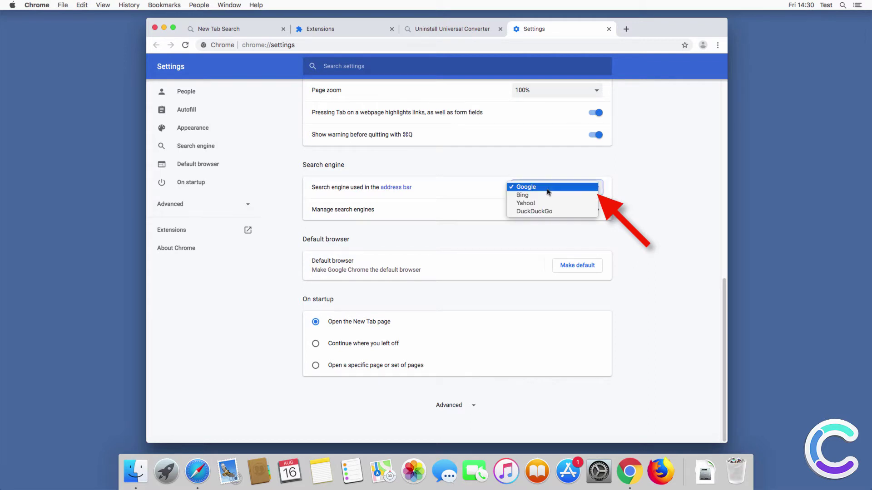
click(548, 191)
click(379, 367)
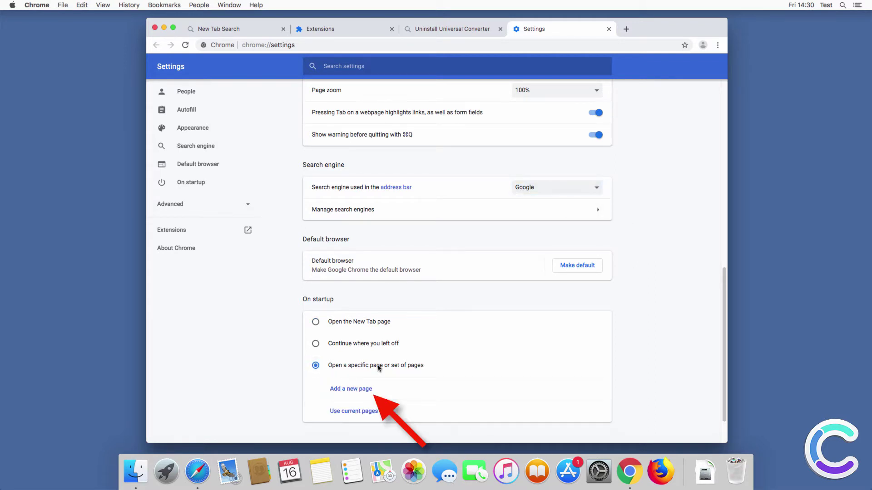
click(364, 391)
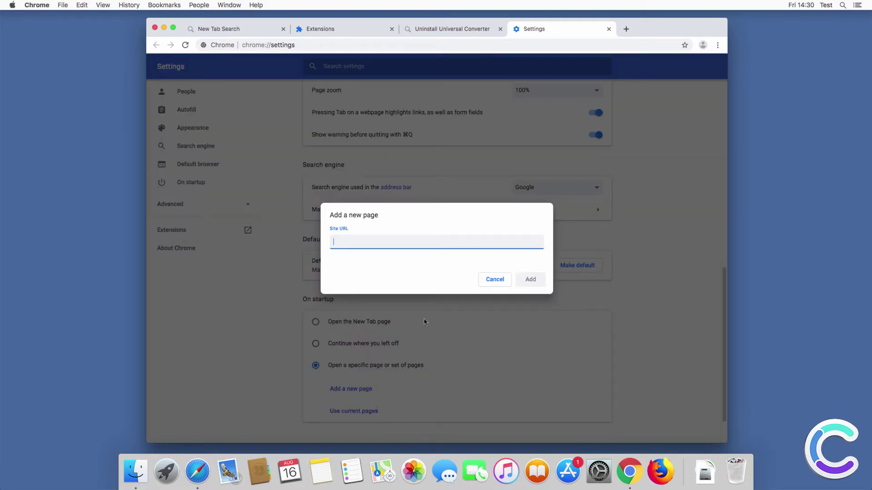
text(www.google.com)
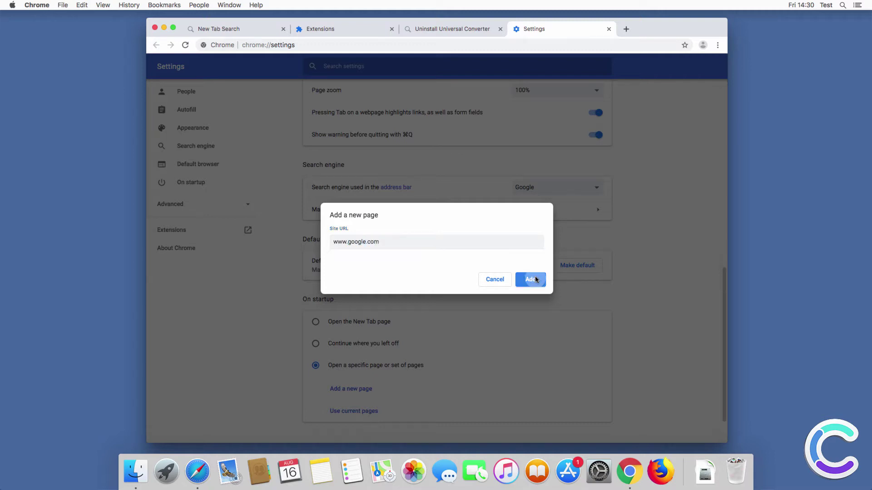
click(530, 279)
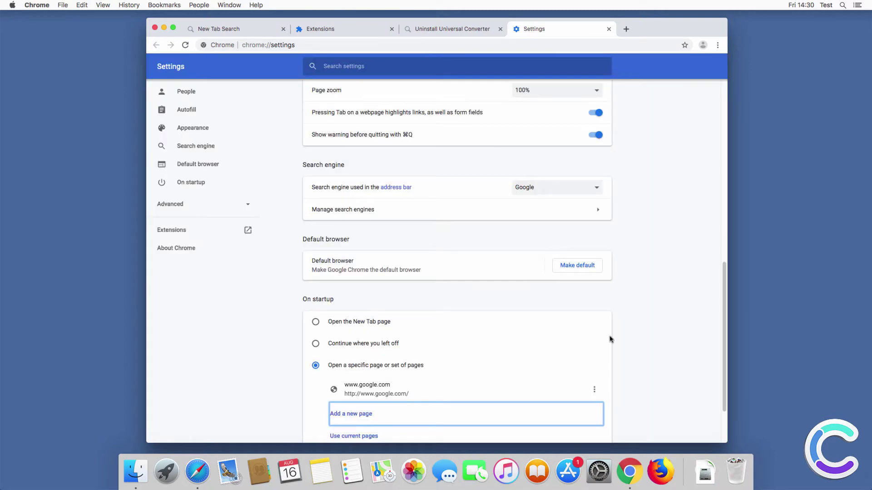
click(626, 29)
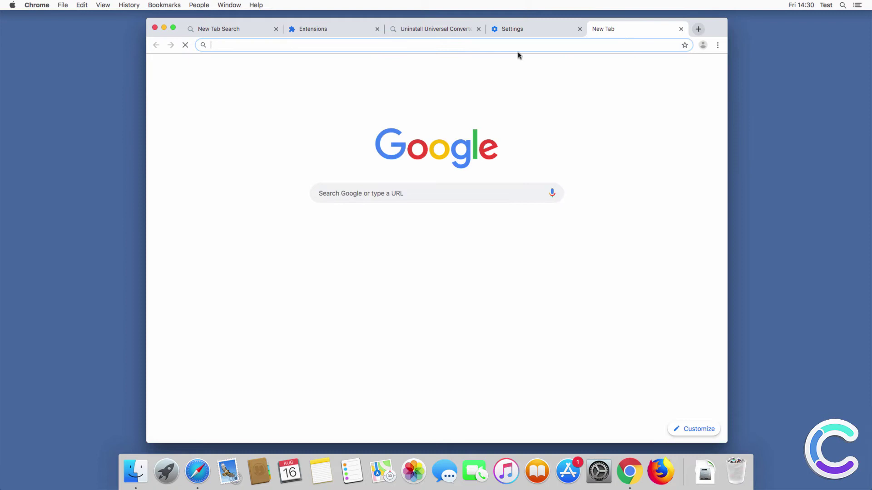
Step: Close Chrome, then request removal of the Yahoo Search extension from Firefox's Add-ons Extensions list
click(156, 29)
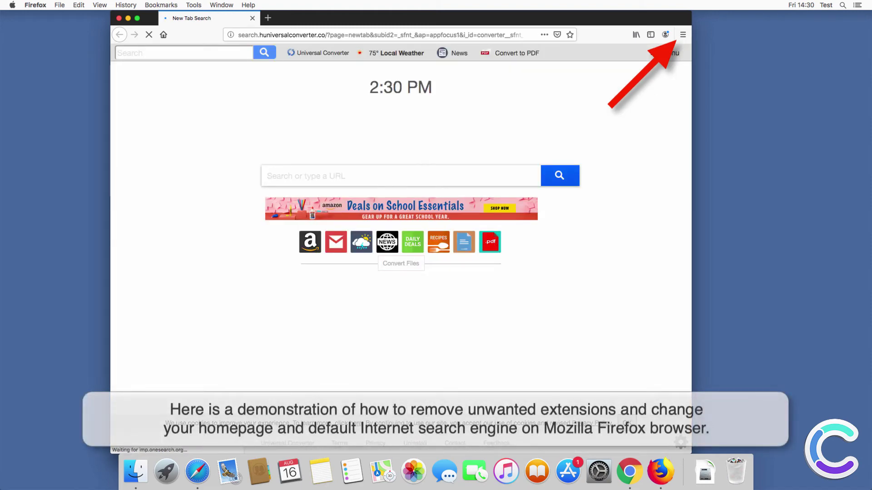
click(682, 35)
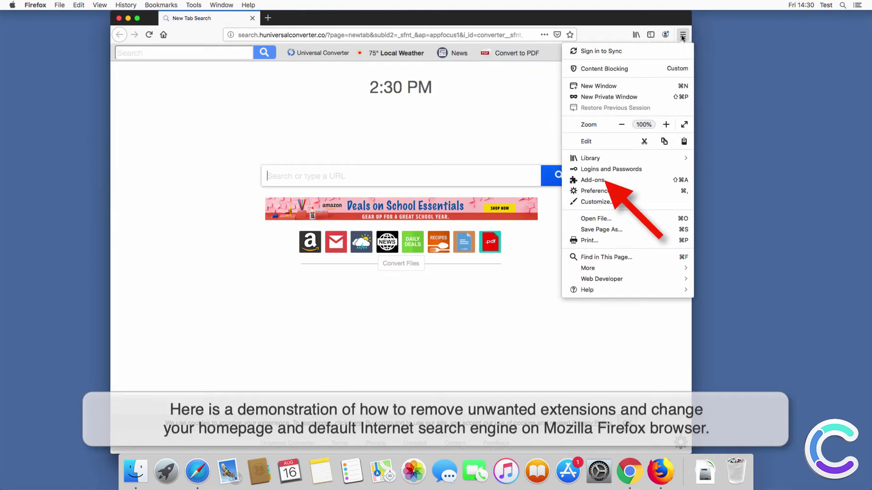
click(623, 181)
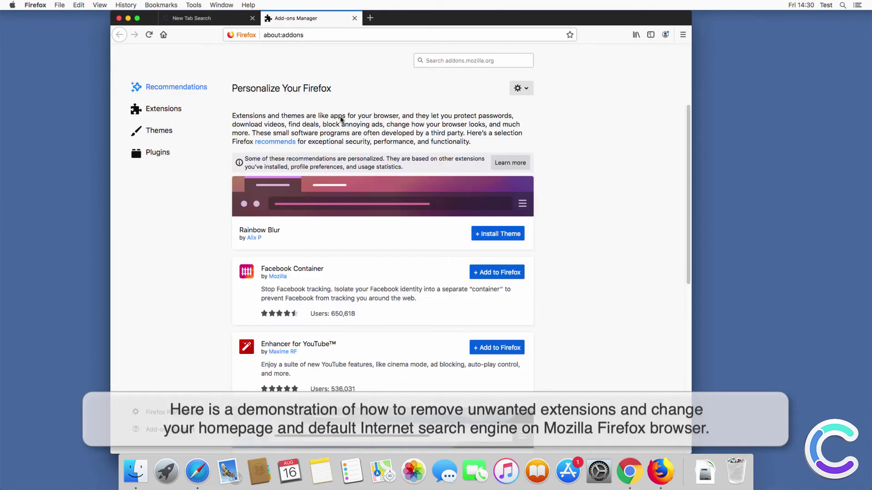
click(184, 111)
click(524, 138)
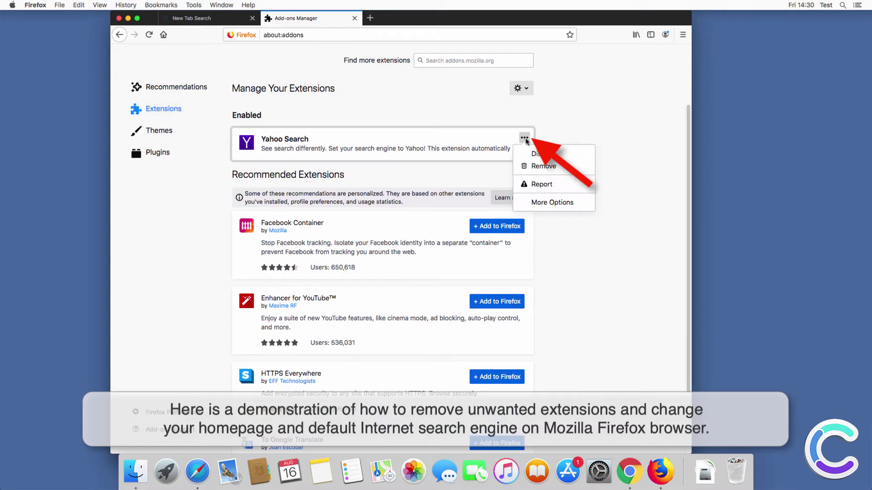
click(540, 164)
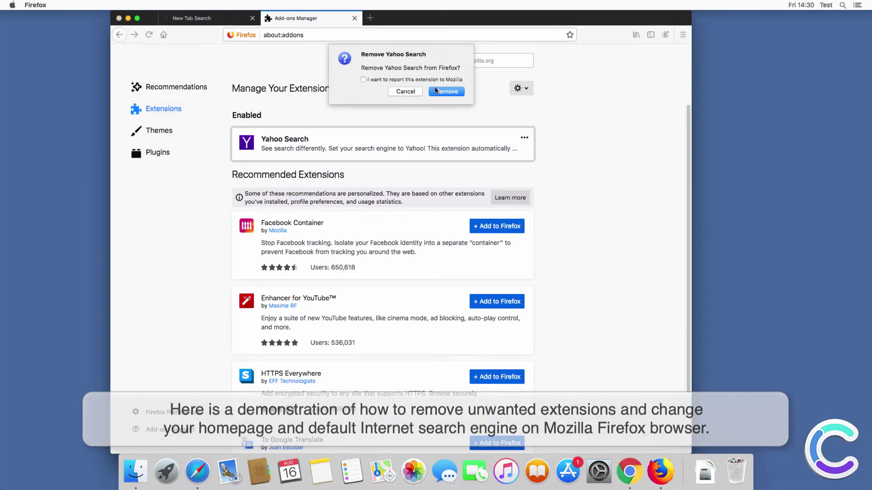